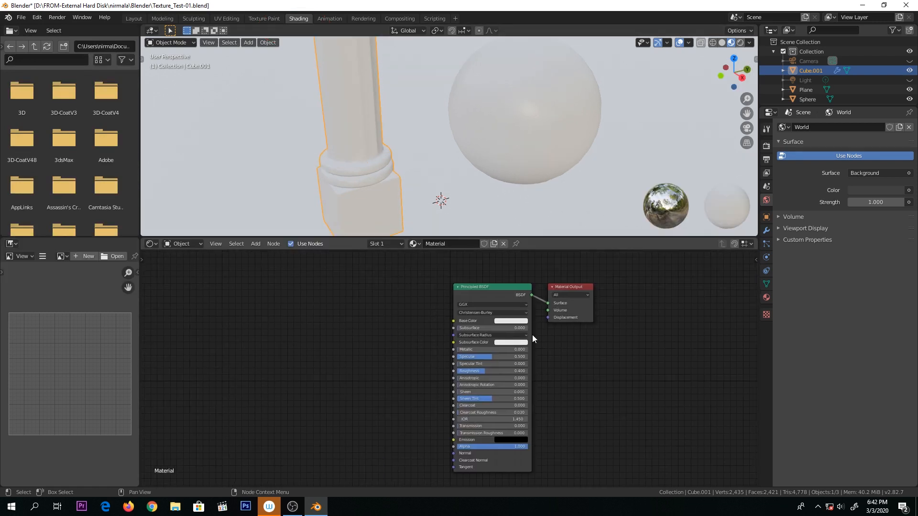
# - Duplicate the Principled BSDF node and spread both shaders apart, well away from the Material Output
pyautogui.moveTo(491, 287); pyautogui.dragTo(366, 355)
pyautogui.hotkey('shift', 'd')
pyautogui.click(254, 277)
pyautogui.scroll(-5, 345, 306)
pyautogui.moveTo(326, 307); pyautogui.dragTo(238, 284)
pyautogui.moveTo(395, 356); pyautogui.dragTo(336, 343)
pyautogui.moveTo(237, 285); pyautogui.dragTo(257, 315)
pyautogui.scroll(2, 445, 370)
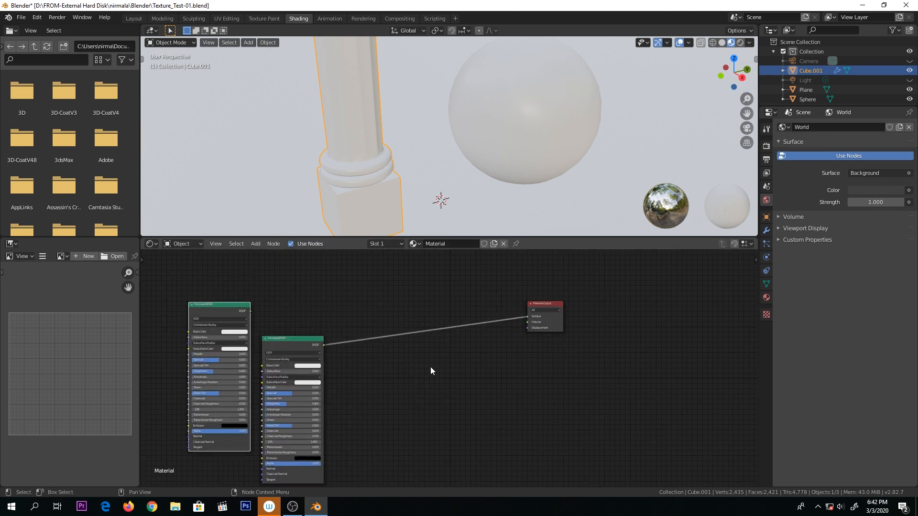
# - Add a Mix Shader node on the link between the Principled BSDF and the Material Output
pyautogui.hotkey('shift', 'a')
pyautogui.click(401, 359)
pyautogui.write('mix')
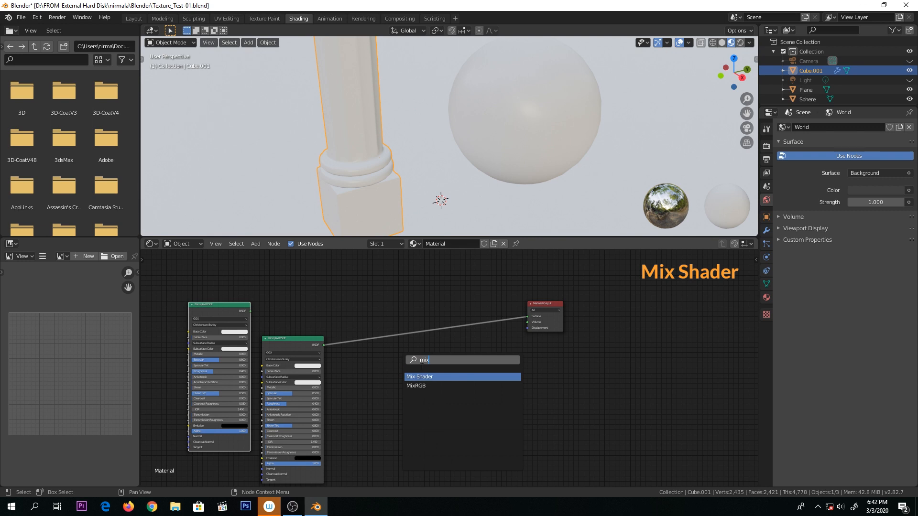
pyautogui.press('Return')
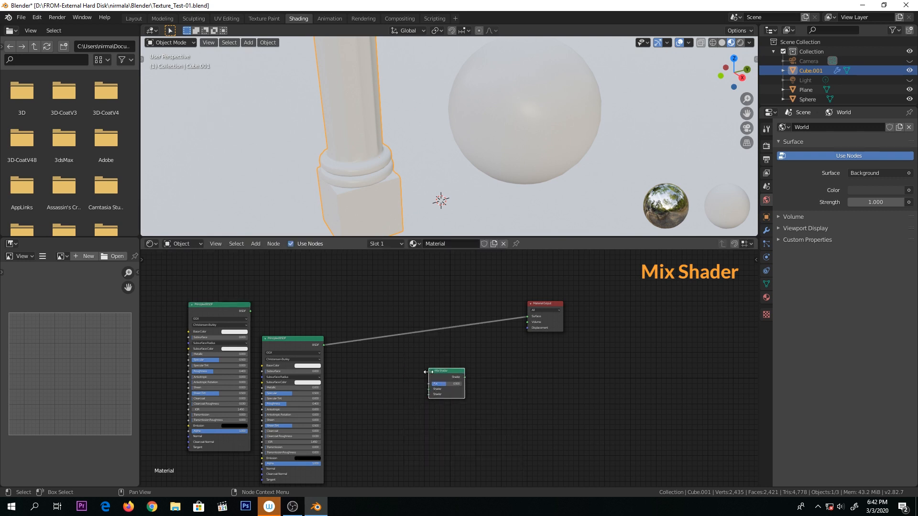
pyautogui.click(438, 320)
pyautogui.scroll(1, 445, 357)
pyautogui.moveTo(445, 357); pyautogui.dragTo(533, 357, button='middle')
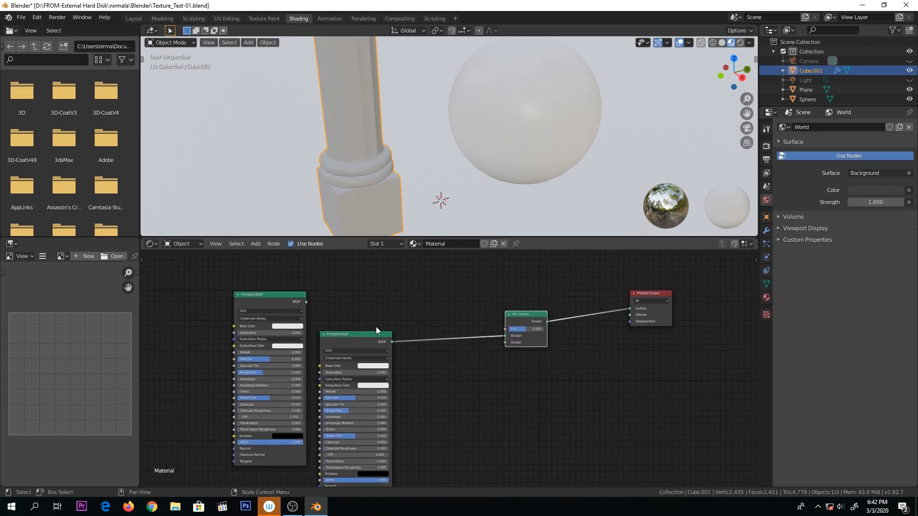
# - Reconnect the original Principled BSDF to the Mix Shader's second shader input and link the duplicate to the first
pyautogui.moveTo(375, 335); pyautogui.dragTo(395, 335)
pyautogui.moveTo(506, 335); pyautogui.dragTo(506, 343)
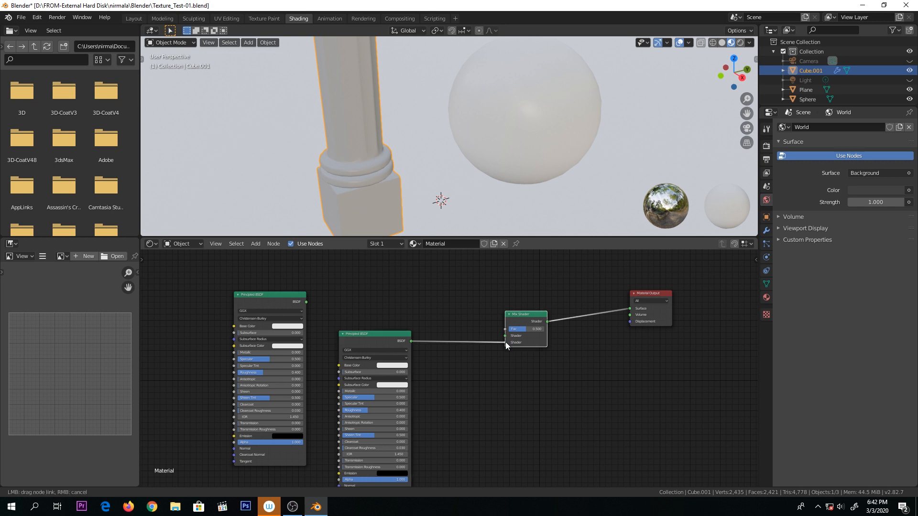
pyautogui.moveTo(306, 302); pyautogui.dragTo(506, 336)
# - Set the lower Principled BSDF's base color to blue and move both BSDF nodes farther from the Mix Shader
pyautogui.click(392, 365)
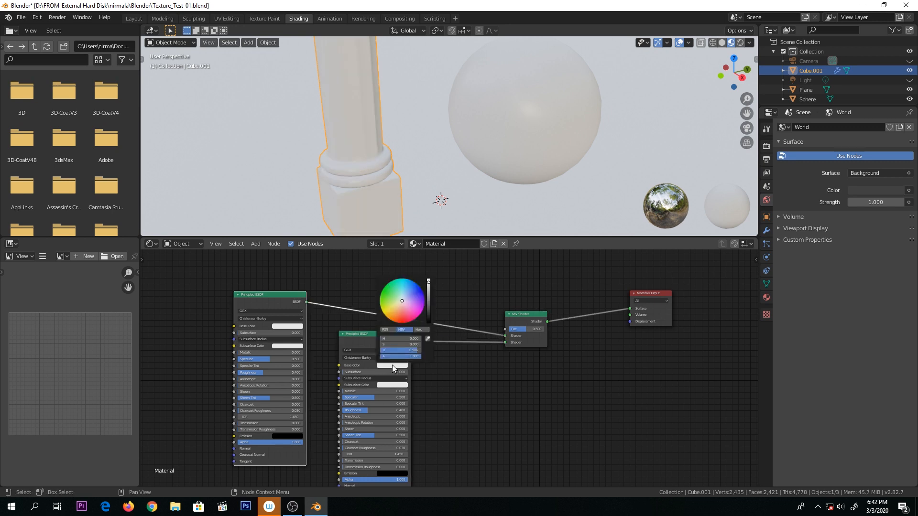
pyautogui.click(407, 302)
pyautogui.scroll(-2, 437, 380)
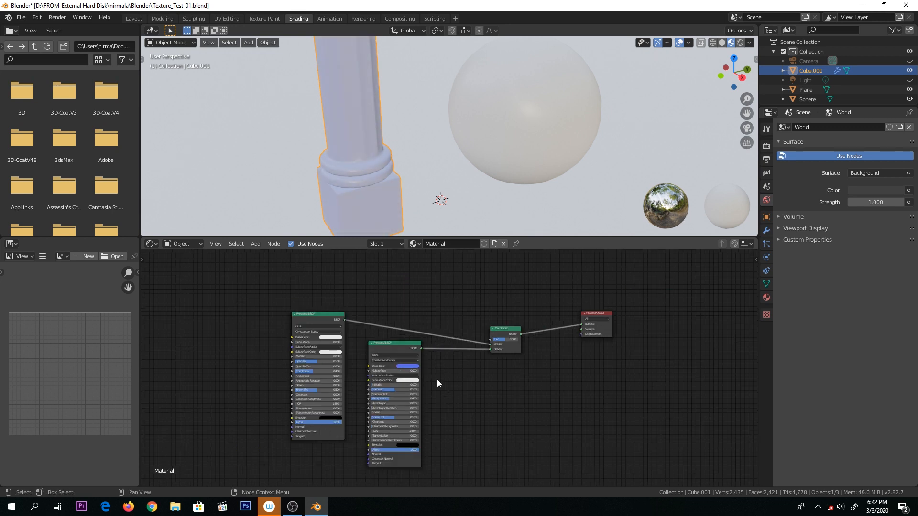
pyautogui.moveTo(331, 318); pyautogui.dragTo(269, 307)
pyautogui.moveTo(383, 342); pyautogui.dragTo(314, 342)
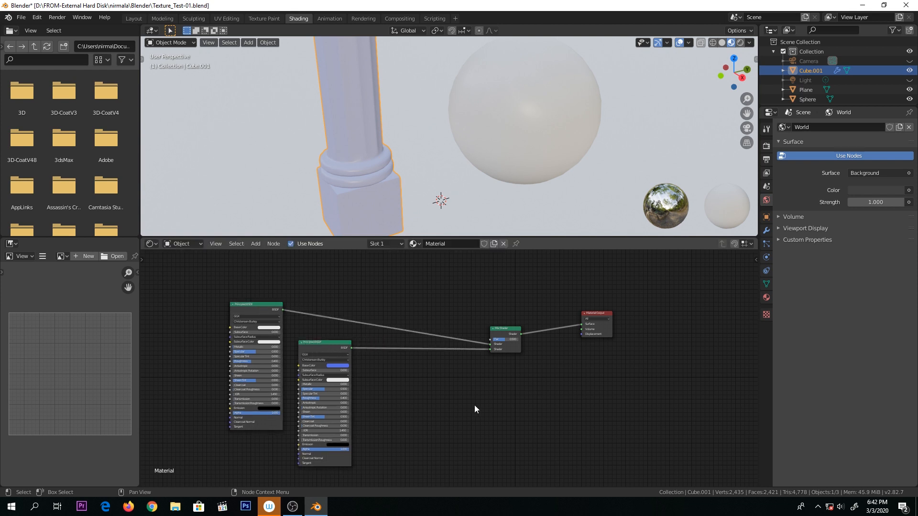
# - Add a Noise Texture node below the Mix Shader
pyautogui.scroll(1, 485, 401)
pyautogui.hotkey('shift', 'a')
pyautogui.click(428, 340)
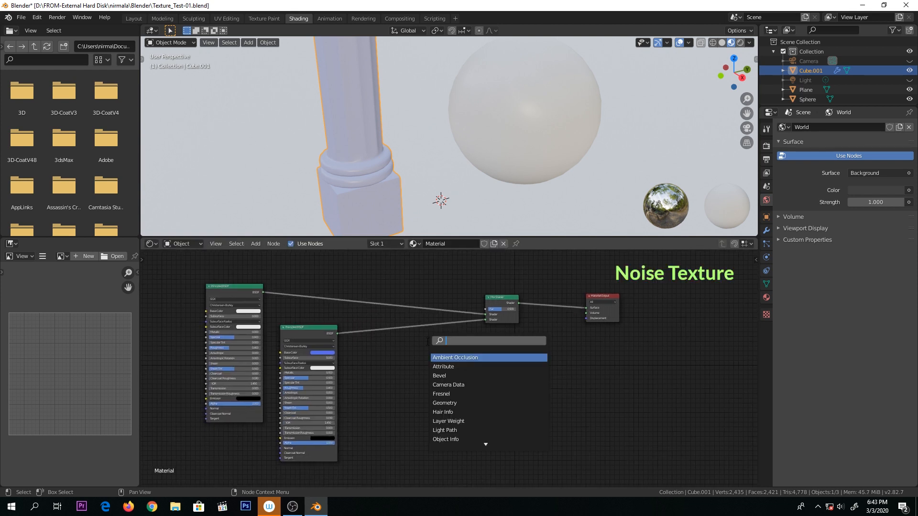
pyautogui.write('noi')
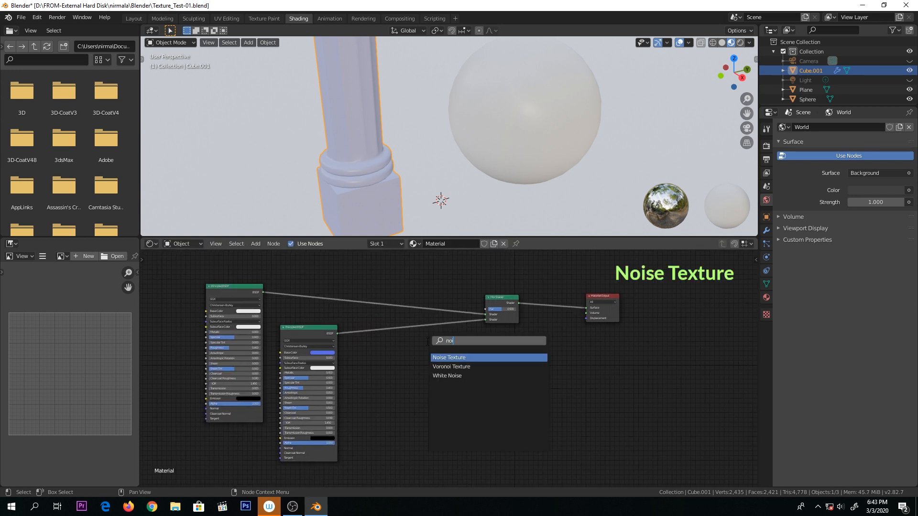
pyautogui.write('se')
pyautogui.click(445, 357)
pyautogui.click(434, 361)
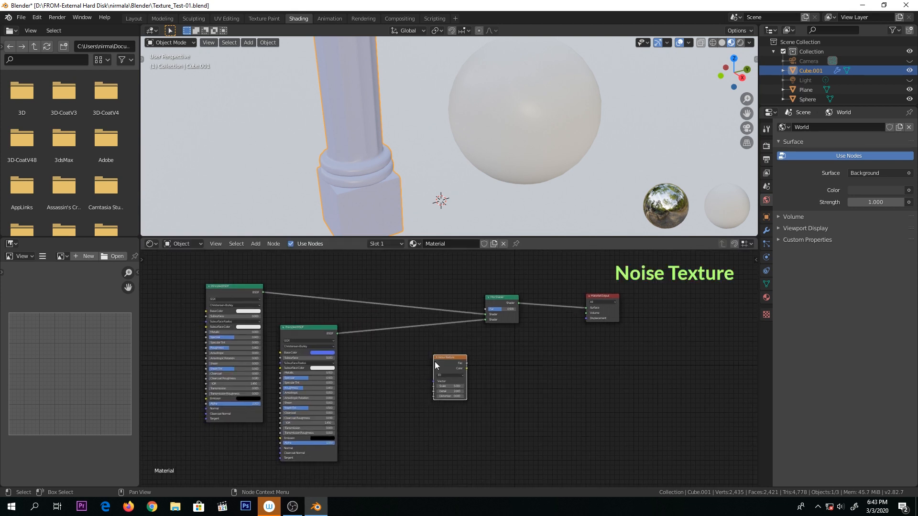
pyautogui.moveTo(448, 356); pyautogui.dragTo(429, 356)
# - Add a Displacement node, linking the noise Color to its Height and its output to the Material Output's Displacement
pyautogui.hotkey('shift', 'a')
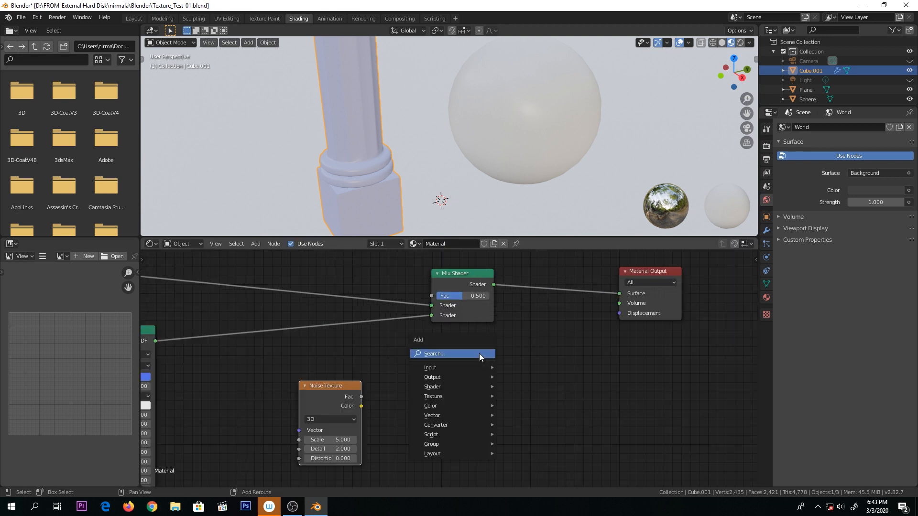
pyautogui.click(480, 354)
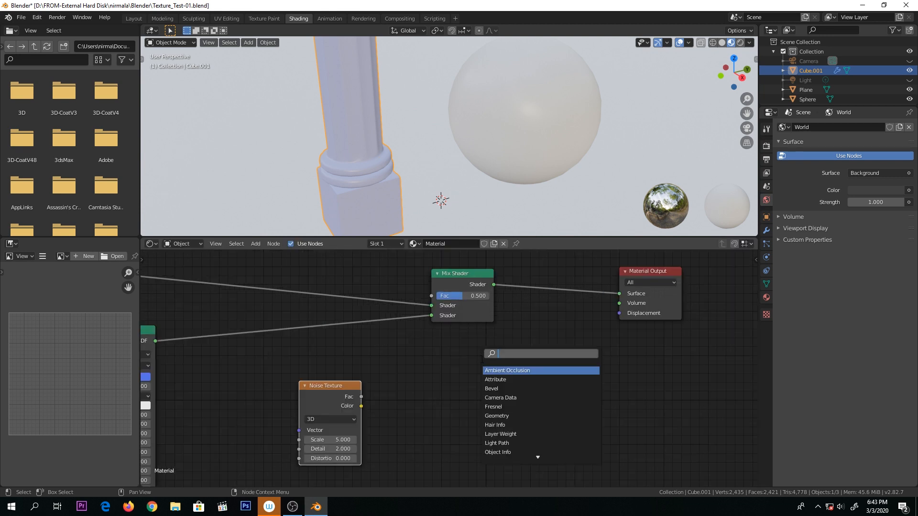
pyautogui.write('disp')
pyautogui.press('Return')
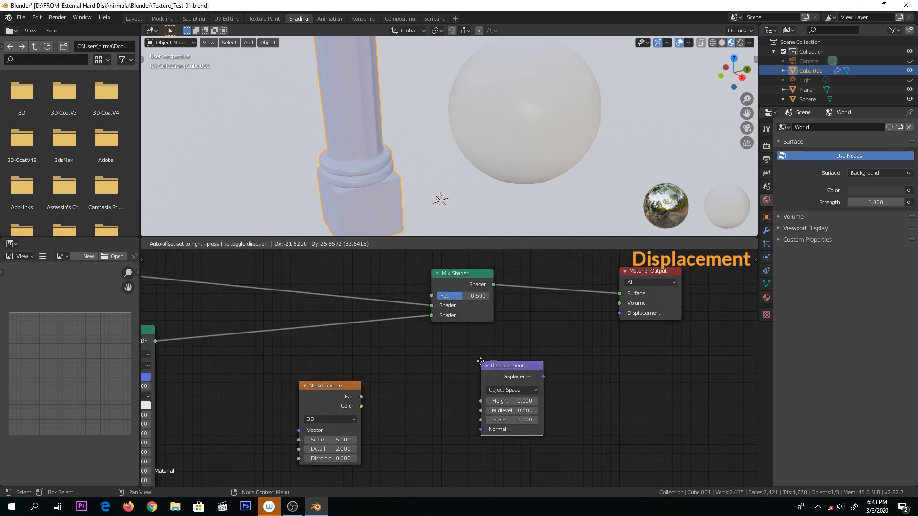
pyautogui.click(486, 362)
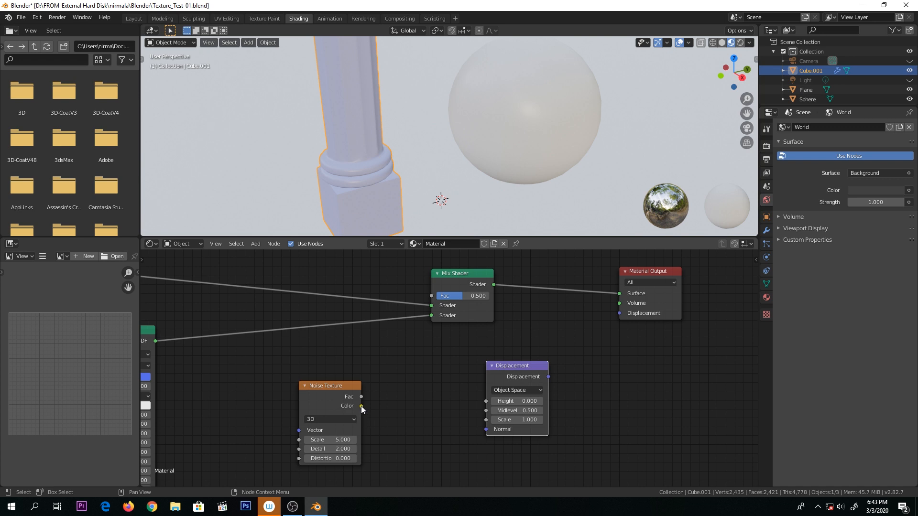
pyautogui.moveTo(361, 406); pyautogui.dragTo(483, 402)
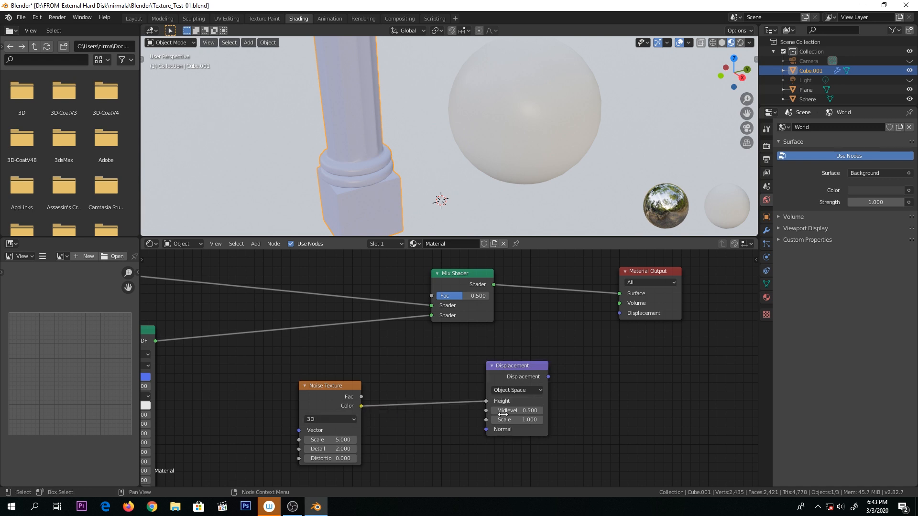
pyautogui.moveTo(548, 377); pyautogui.dragTo(619, 313)
# - Insert a Math node between the Noise Texture and the Displacement node and set its operation to Maximum
pyautogui.hotkey('shift', 'a')
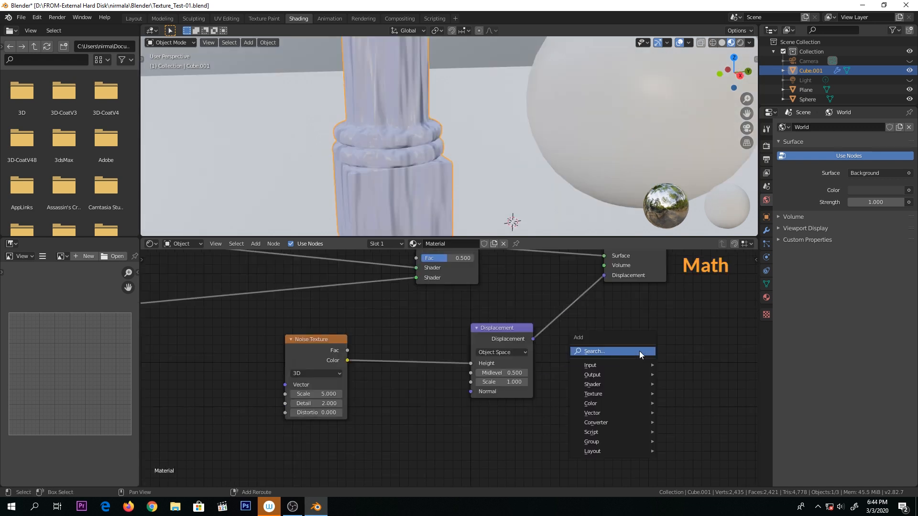
pyautogui.click(639, 351)
pyautogui.write('math')
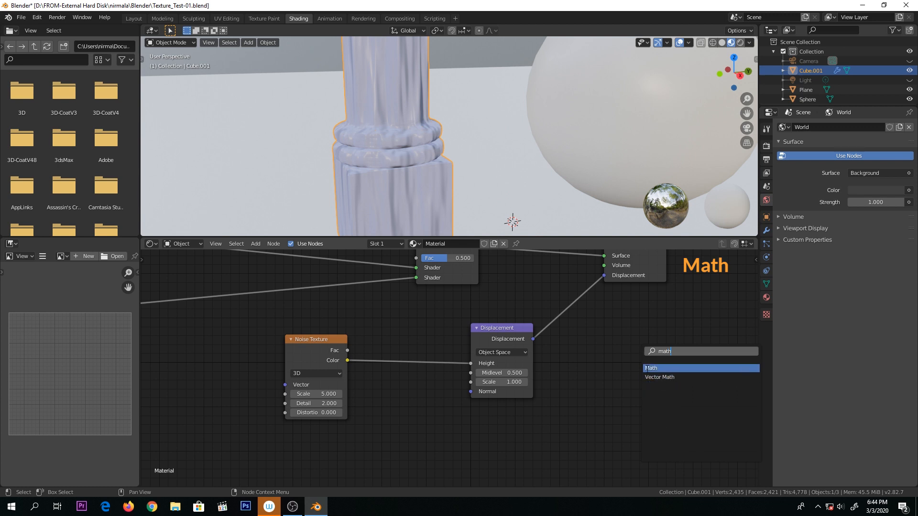
pyautogui.press('Return')
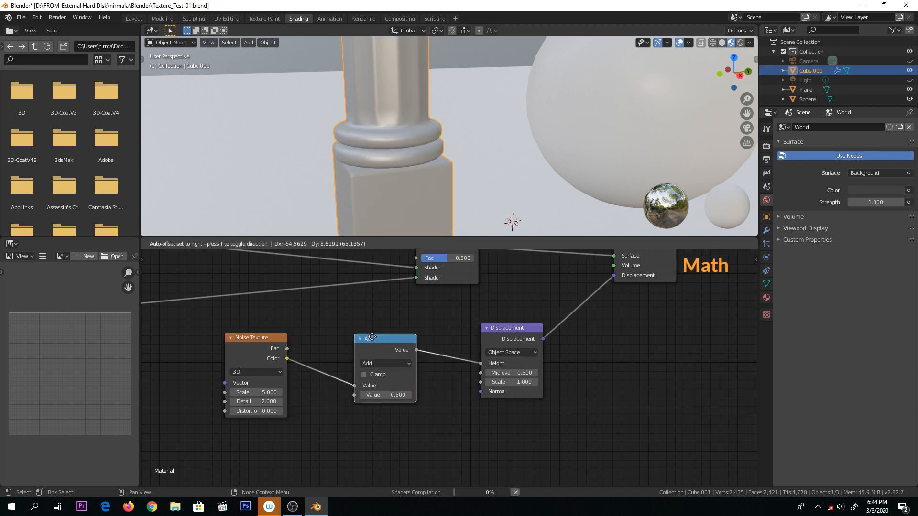
pyautogui.click(402, 374)
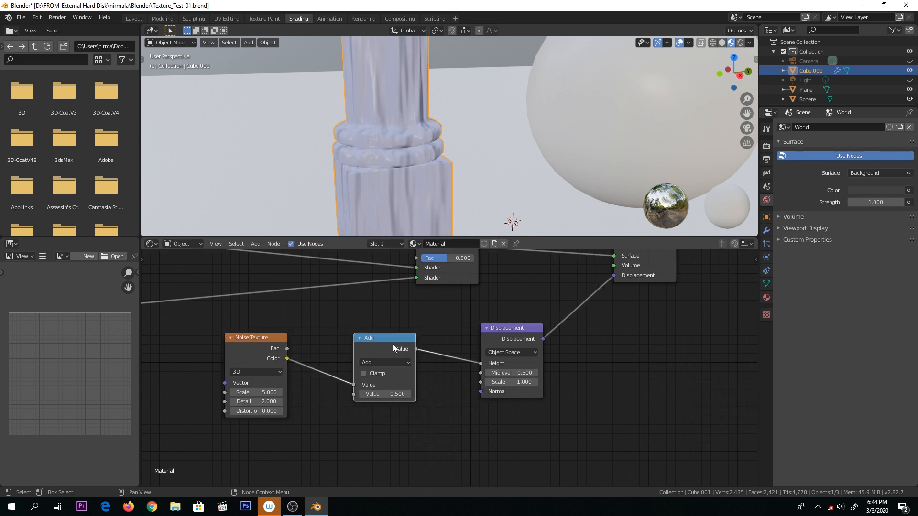
pyautogui.click(401, 363)
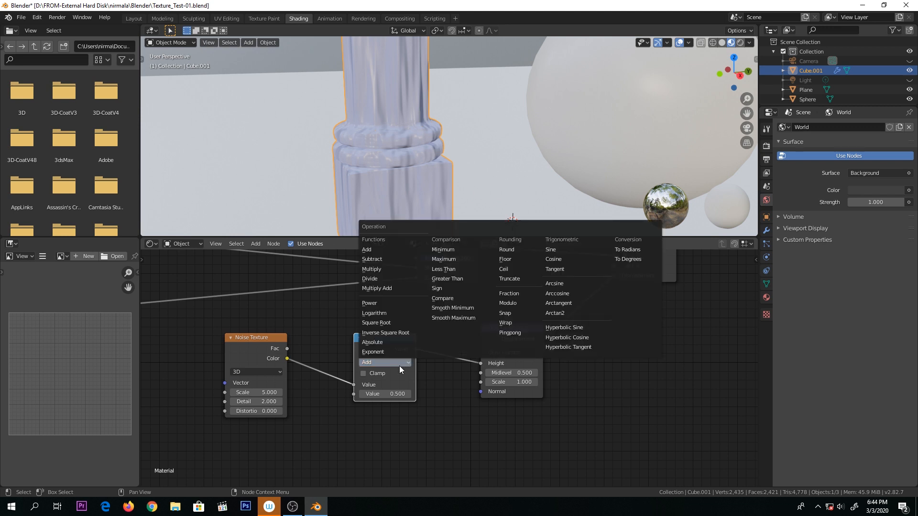
pyautogui.click(457, 259)
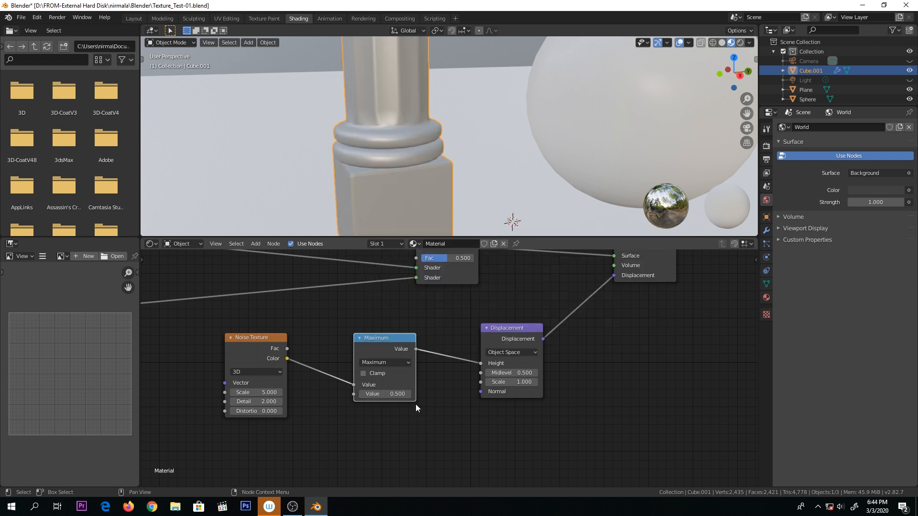
# - Set the Displacement node's Scale to -1
pyautogui.moveTo(446, 234); pyautogui.dragTo(440, 115, button='middle')
pyautogui.scroll(2, 441, 118)
pyautogui.click(510, 386)
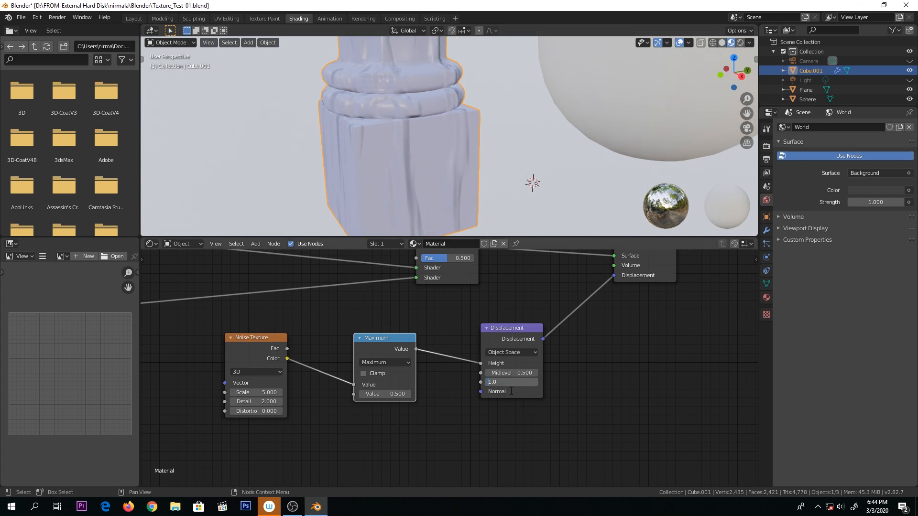
pyautogui.write('-')
pyautogui.press('Return')
pyautogui.moveTo(465, 151)
pyautogui.mouseDown(button='middle')
pyautogui.moveTo(463, 191)
pyautogui.moveTo(378, 179)
pyautogui.moveTo(392, 148)
pyautogui.moveTo(474, 157)
pyautogui.mouseUp(button='middle')
pyautogui.scroll(-3, 498, 111)
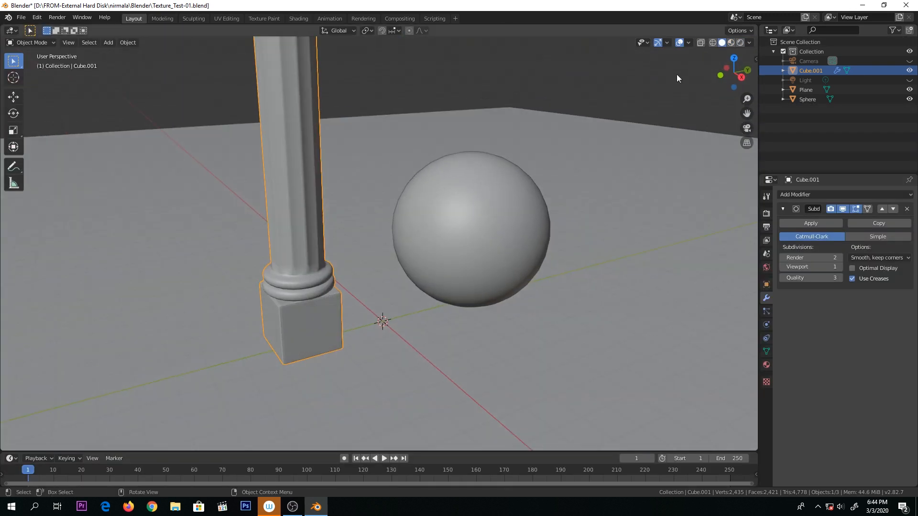
# - Show the materials in the layout viewport and unhide the camera and light, leaving nothing selected
pyautogui.click(741, 42)
pyautogui.hotkey('alt', 'h')
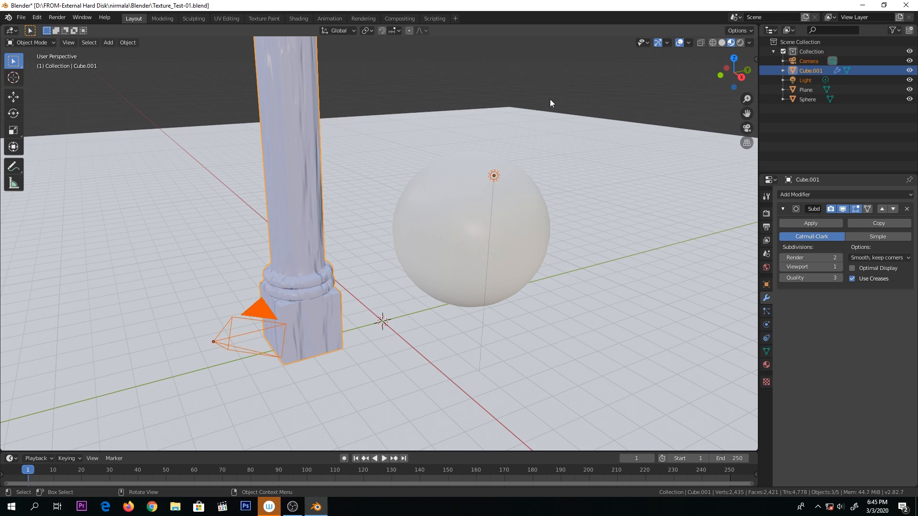
pyautogui.hotkey('alt', 'a')
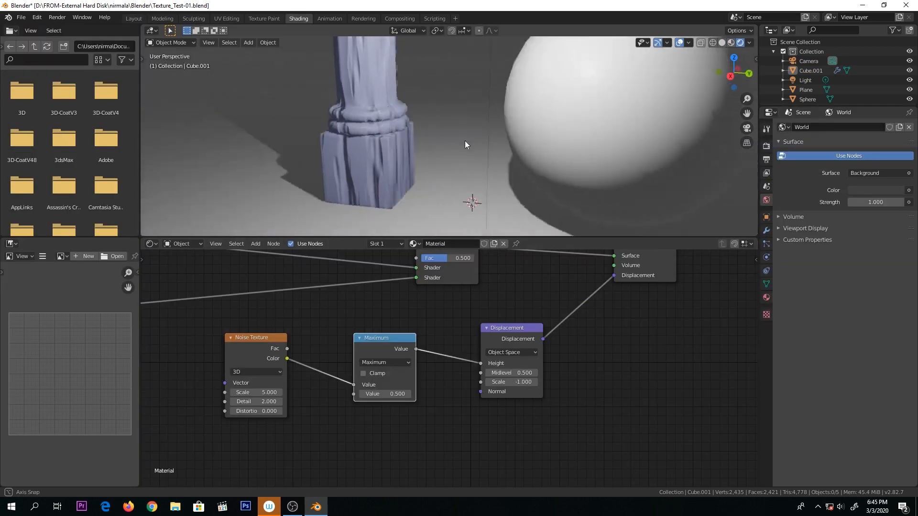
# - Duplicate the Noise Texture and Maximum nodes together and place the copies above the Mix Shader
pyautogui.scroll(2, 499, 439)
pyautogui.moveTo(392, 333); pyautogui.dragTo(539, 422)
pyautogui.hotkey('shift', 'd')
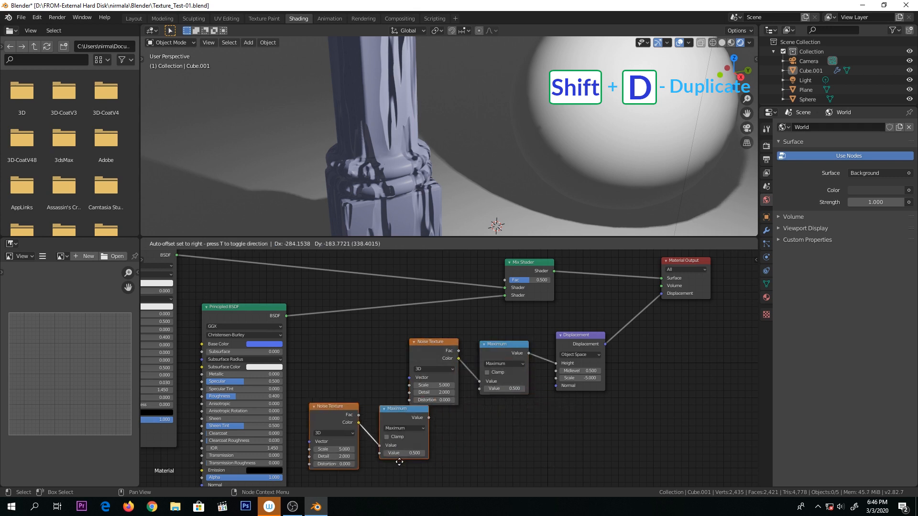
pyautogui.click(513, 477)
pyautogui.scroll(-3, 512, 477)
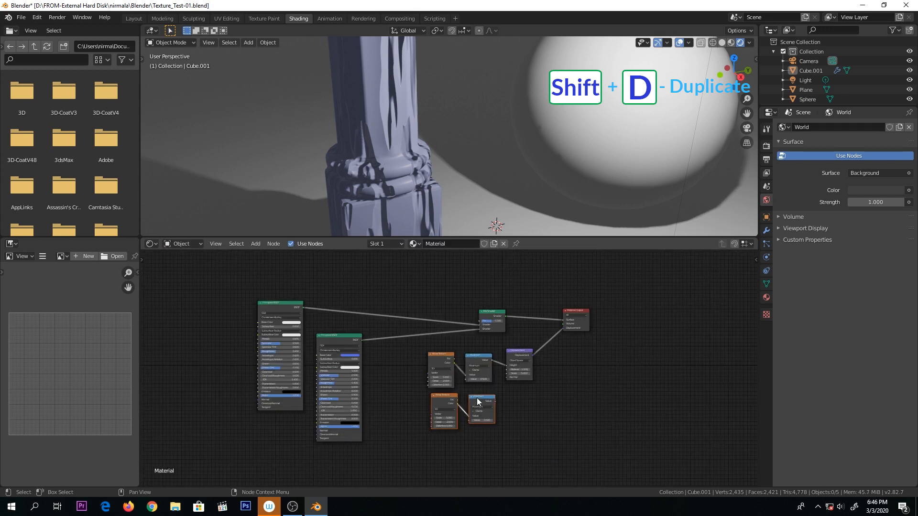
pyautogui.moveTo(477, 402); pyautogui.dragTo(433, 277)
pyautogui.scroll(2, 473, 319)
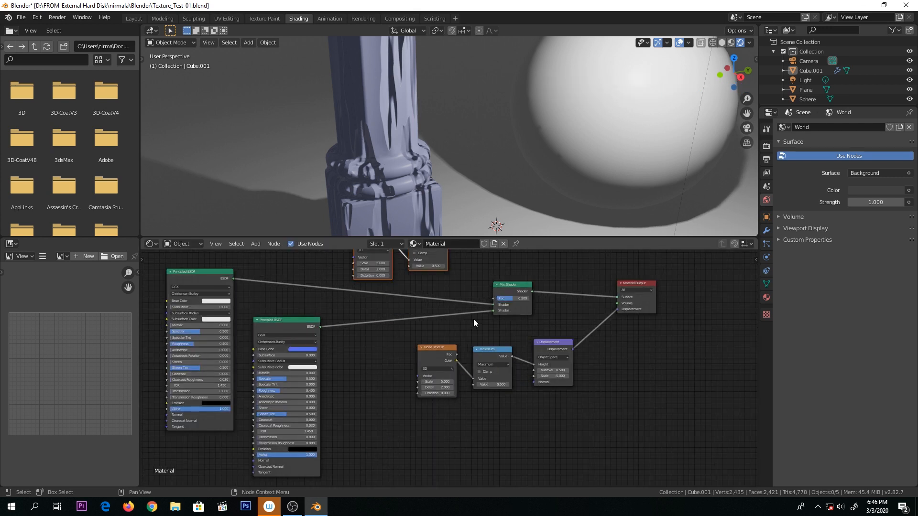
# - Connect the duplicated Maximum node's Value output to the Mix Shader's Fac input
pyautogui.moveTo(473, 319); pyautogui.dragTo(471, 384, button='middle')
pyautogui.scroll(4, 463, 345)
pyautogui.moveTo(464, 345)
pyautogui.mouseDown(button='middle')
pyautogui.moveTo(461, 359)
pyautogui.moveTo(453, 336)
pyautogui.mouseUp(button='middle')
pyautogui.scroll(2, 464, 353)
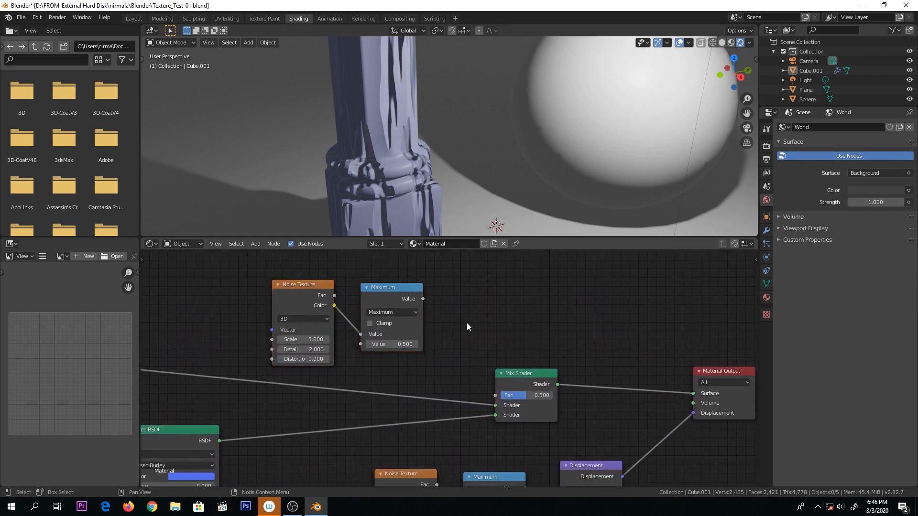
pyautogui.moveTo(422, 298)
pyautogui.mouseDown()
pyautogui.moveTo(455, 378)
pyautogui.moveTo(495, 396)
pyautogui.mouseUp()
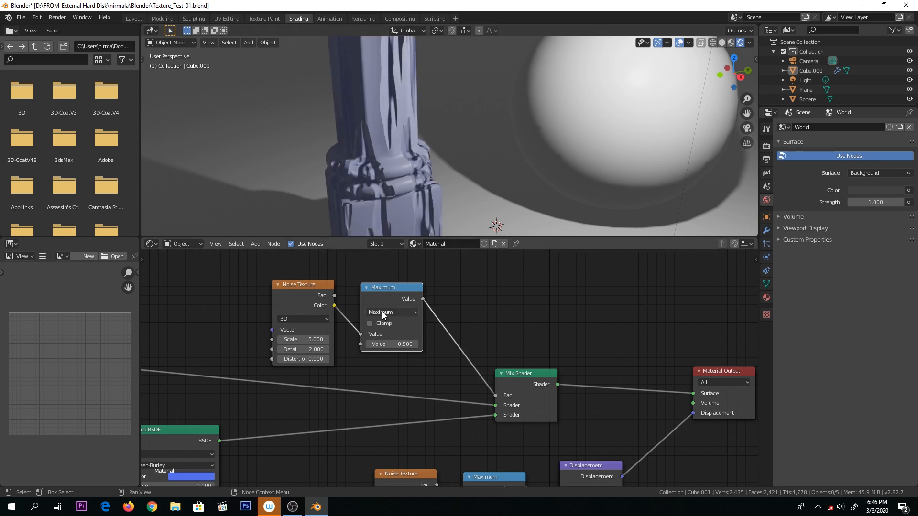
# - Space the upper Noise Texture away from its Math node and change that Math operation to Greater Than
pyautogui.moveTo(296, 285); pyautogui.dragTo(268, 281)
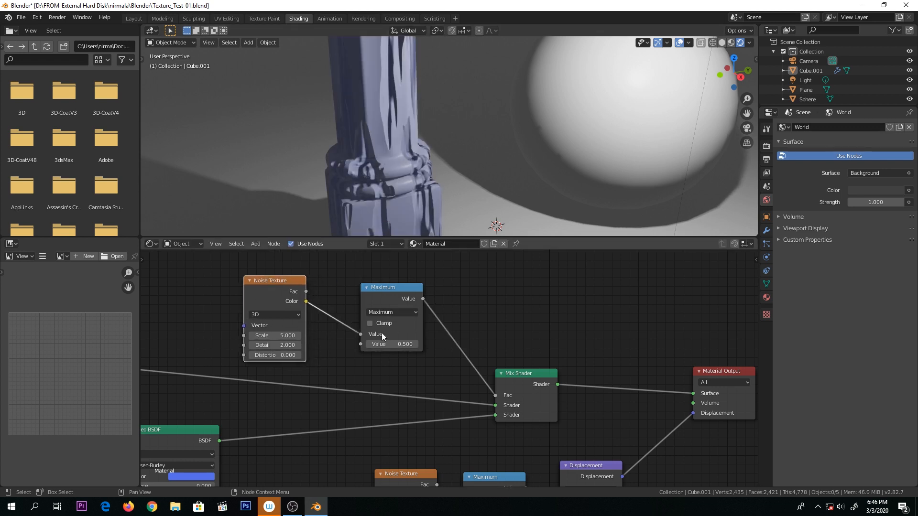
pyautogui.click(405, 344)
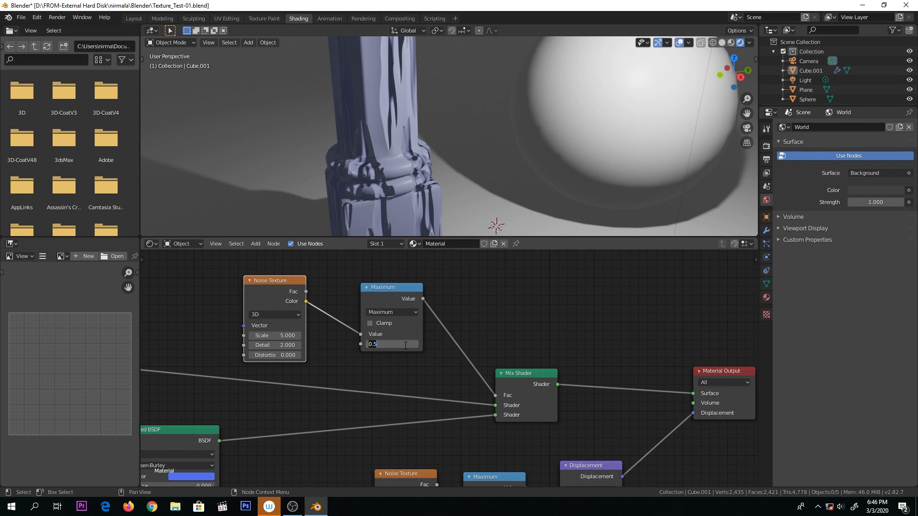
pyautogui.click(395, 312)
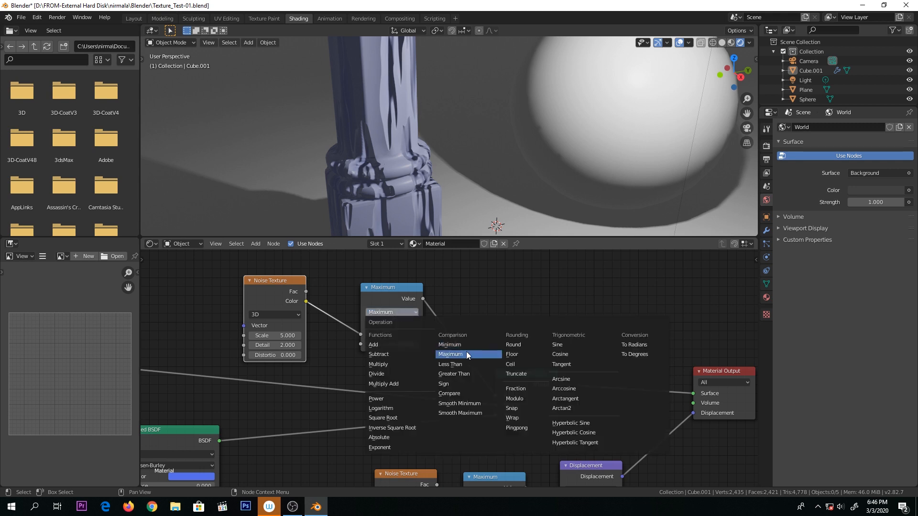
pyautogui.click(462, 372)
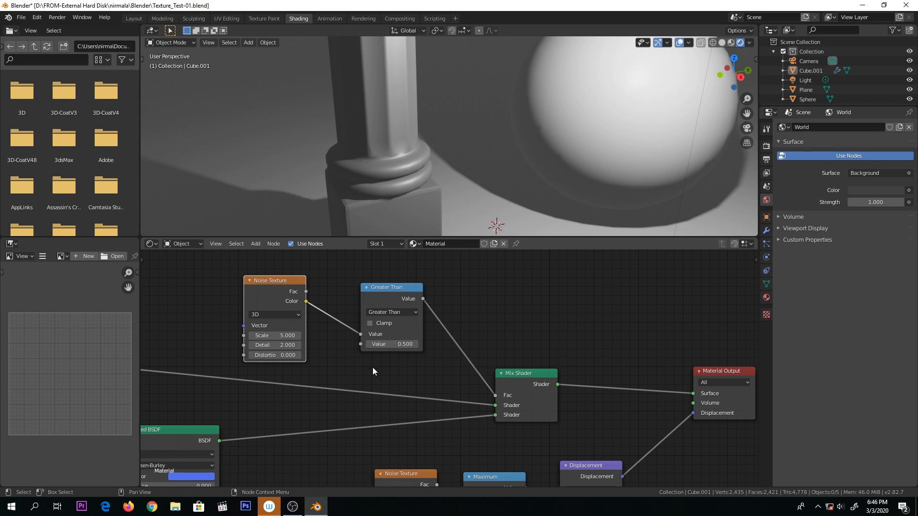
# - Set the Greater Than node's threshold value to 0.51
pyautogui.scroll(-4, 443, 172)
pyautogui.moveTo(445, 163)
pyautogui.mouseDown(button='middle')
pyautogui.moveTo(403, 145)
pyautogui.moveTo(467, 151)
pyautogui.moveTo(452, 162)
pyautogui.mouseUp(button='middle')
pyautogui.scroll(-3, 429, 331)
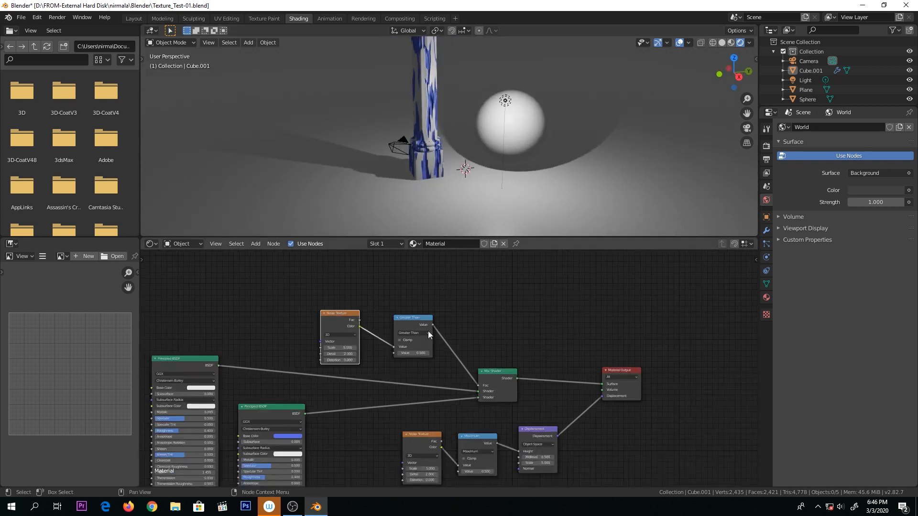
pyautogui.scroll(5, 440, 132)
pyautogui.scroll(2, 409, 330)
pyautogui.scroll(2, 409, 331)
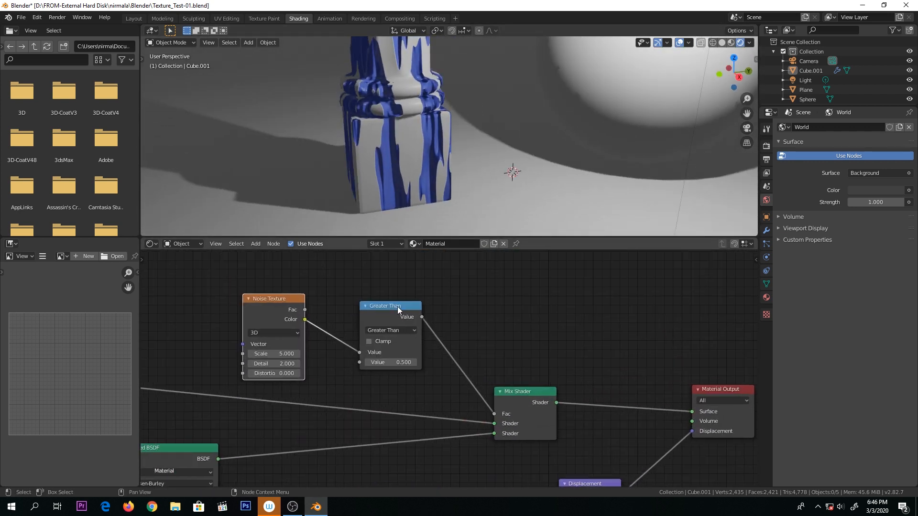
pyautogui.click(395, 363)
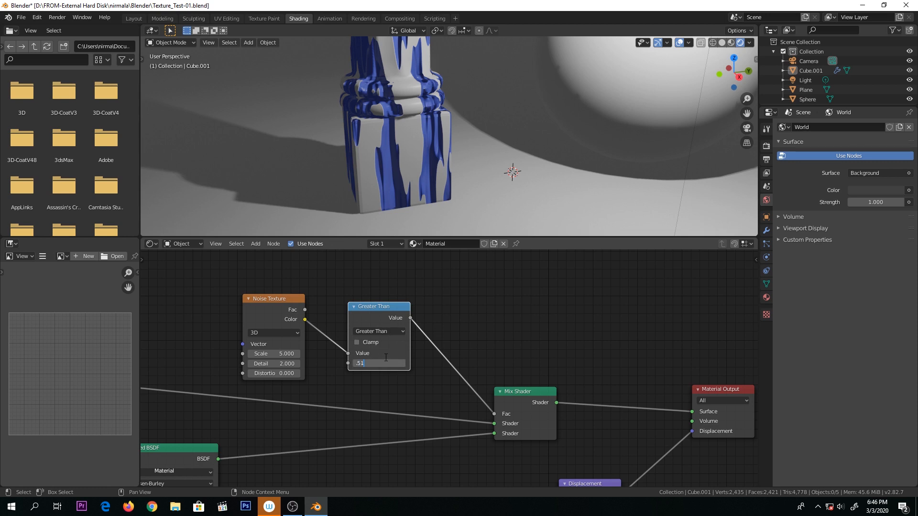
pyautogui.press('Return')
# - Change the blue Principled BSDF's base color to a muted reddish brown
pyautogui.moveTo(395, 383); pyautogui.dragTo(583, 318, button='middle')
pyautogui.click(377, 430)
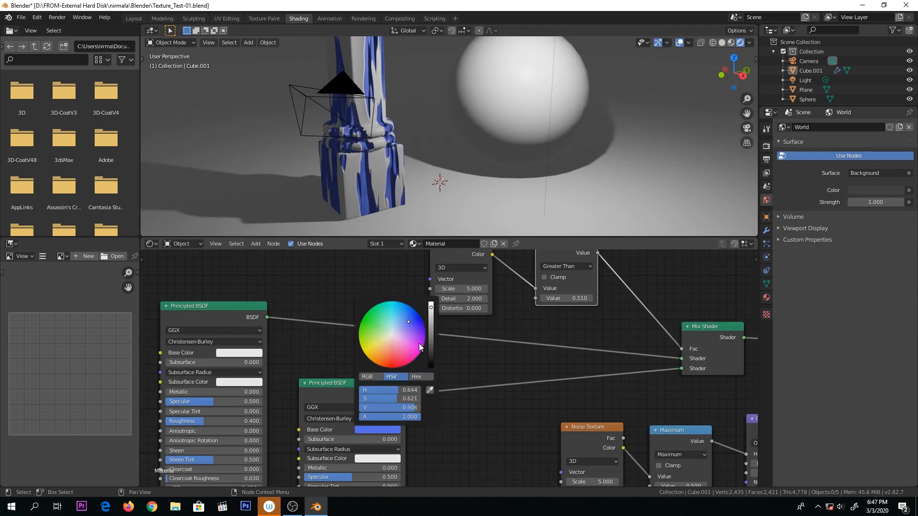
pyautogui.moveTo(412, 345); pyautogui.dragTo(387, 359)
pyautogui.moveTo(431, 319); pyautogui.dragTo(431, 326)
pyautogui.moveTo(385, 357); pyautogui.dragTo(388, 351)
# - Give the other Principled BSDF a beige base color and 0.932 roughness, and set the brown shader's roughness to 0.882
pyautogui.click(248, 352)
pyautogui.moveTo(250, 269); pyautogui.dragTo(248, 264)
pyautogui.moveTo(292, 232); pyautogui.dragTo(293, 243)
pyautogui.moveTo(483, 158); pyautogui.dragTo(457, 162, button='middle')
pyautogui.scroll(-4, 481, 177)
pyautogui.scroll(6, 480, 179)
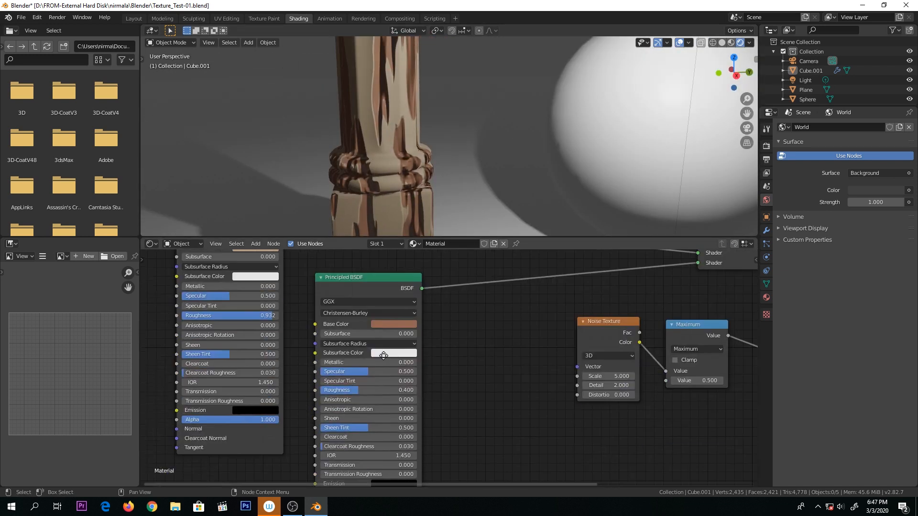
pyautogui.moveTo(383, 172); pyautogui.dragTo(432, 164, button='middle')
pyautogui.scroll(-3, 454, 168)
pyautogui.scroll(-3, 454, 168)
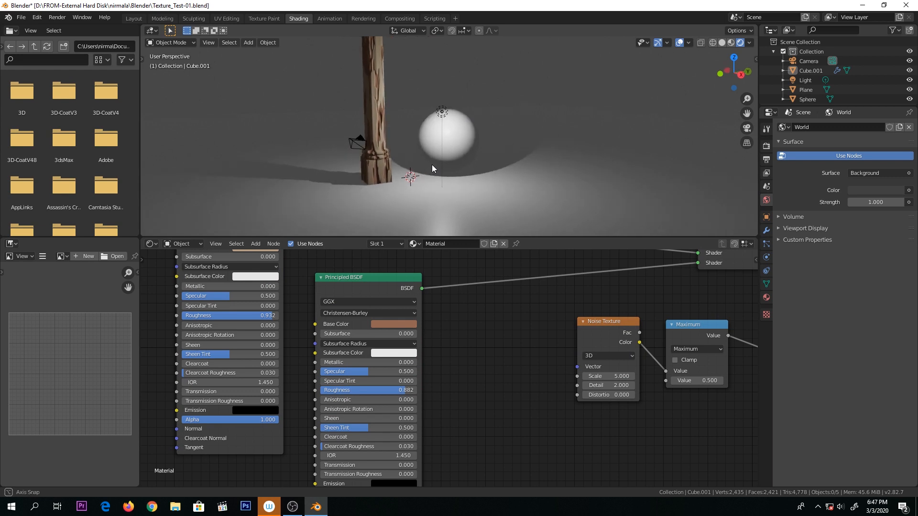
# - Assign the existing pillar material, Material, to the sphere and inspect it beside the pillar
pyautogui.click(456, 146)
pyautogui.click(432, 244)
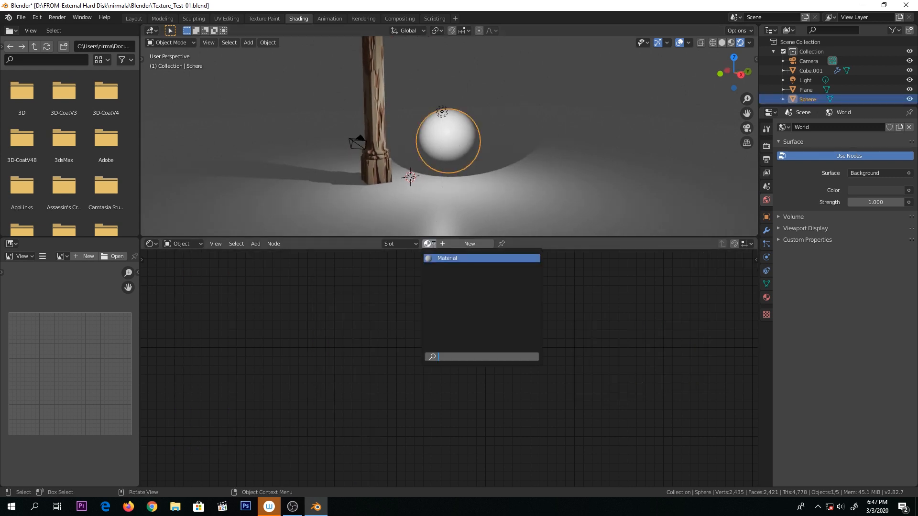
pyautogui.click(434, 259)
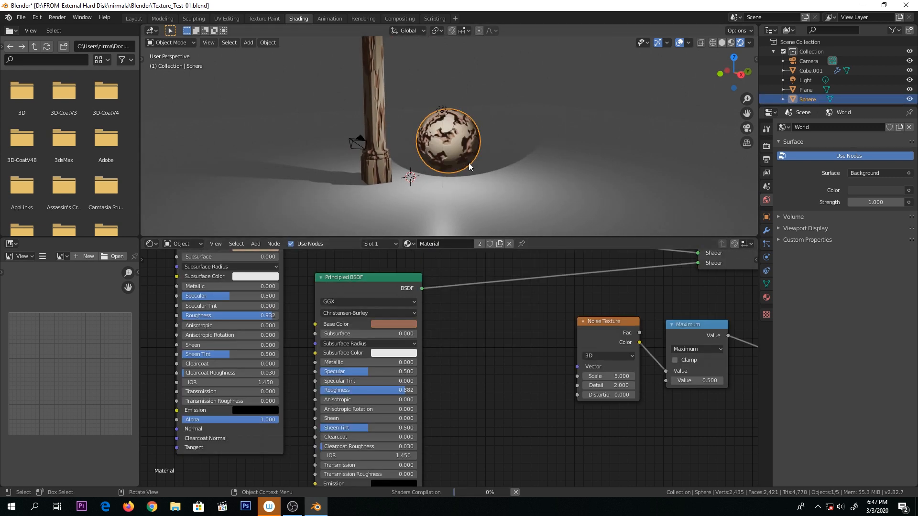
pyautogui.scroll(2, 454, 163)
pyautogui.scroll(2, 457, 154)
pyautogui.moveTo(457, 154); pyautogui.dragTo(486, 174, button='middle')
pyautogui.moveTo(405, 170); pyautogui.dragTo(425, 165, button='middle')
pyautogui.scroll(-3, 395, 151)
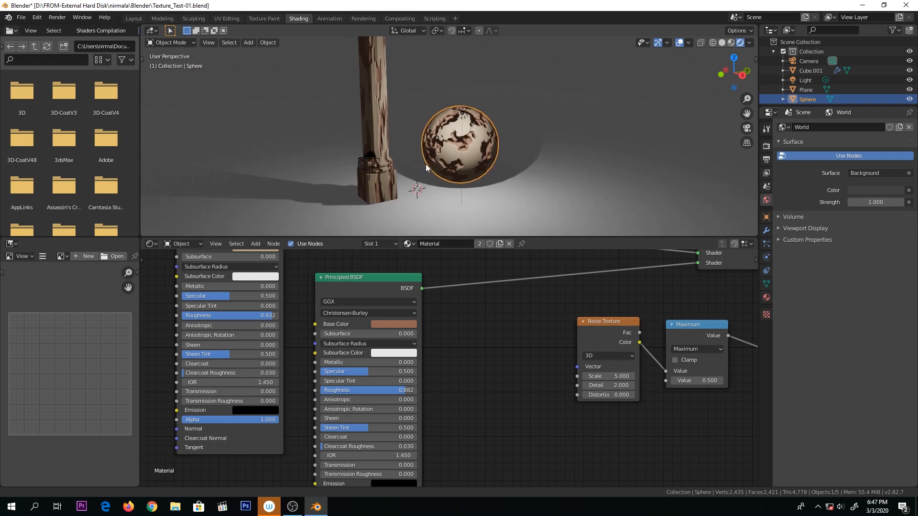
# - Select the pillar, search the add-on preferences for "nod", make sure Node Wrangler is enabled, and close the preferences
pyautogui.click(371, 134)
pyautogui.click(42, 18)
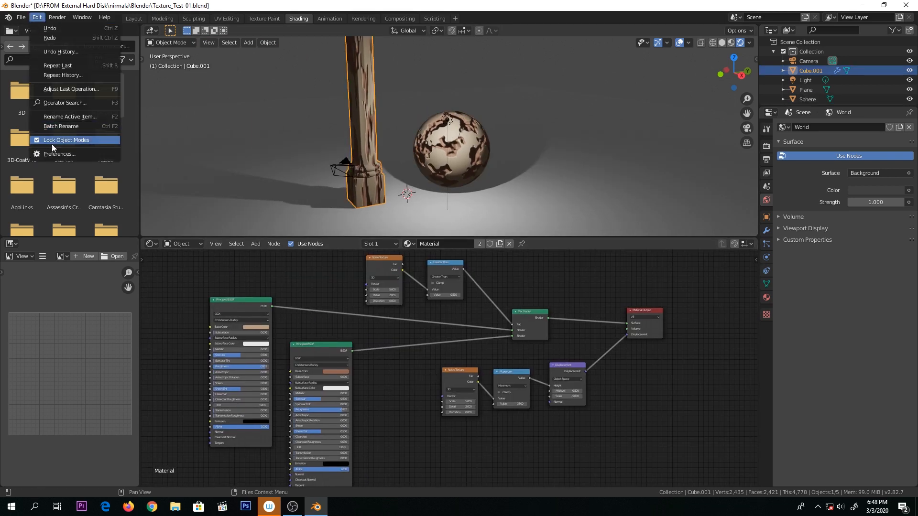
pyautogui.click(56, 155)
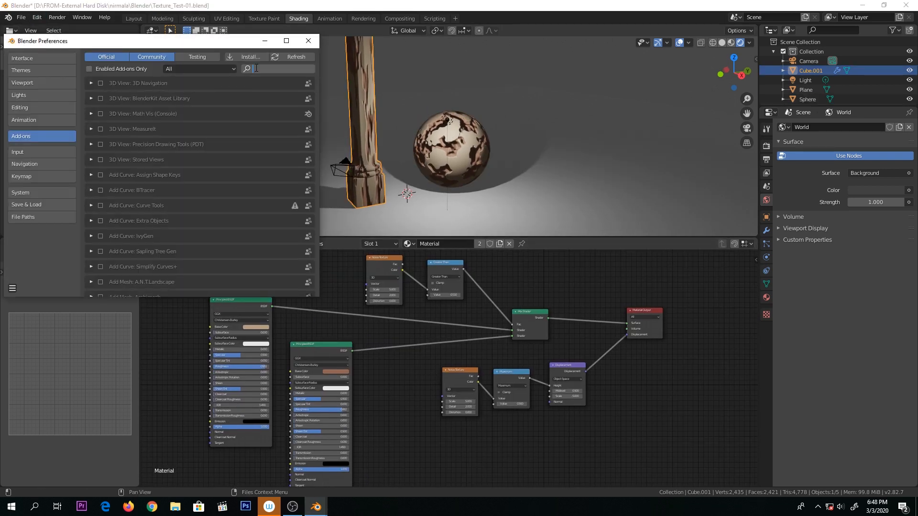
pyautogui.write('nod')
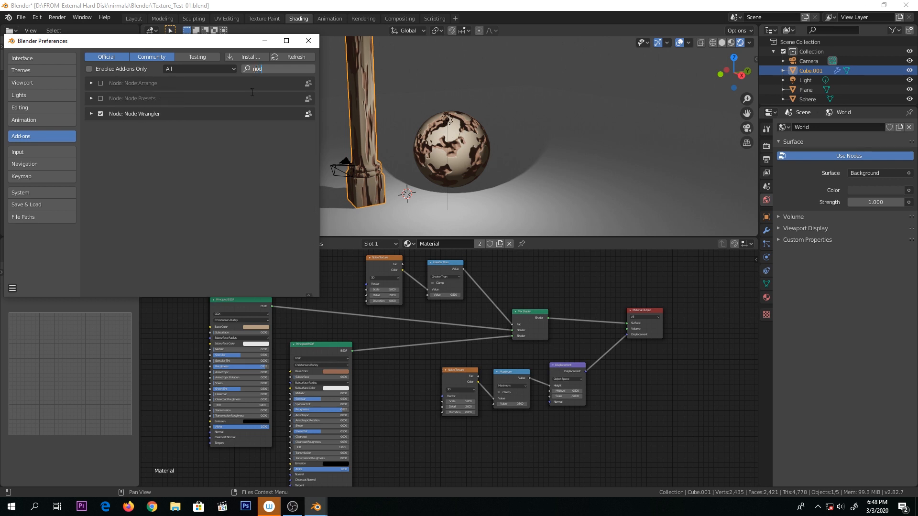
pyautogui.click(100, 113)
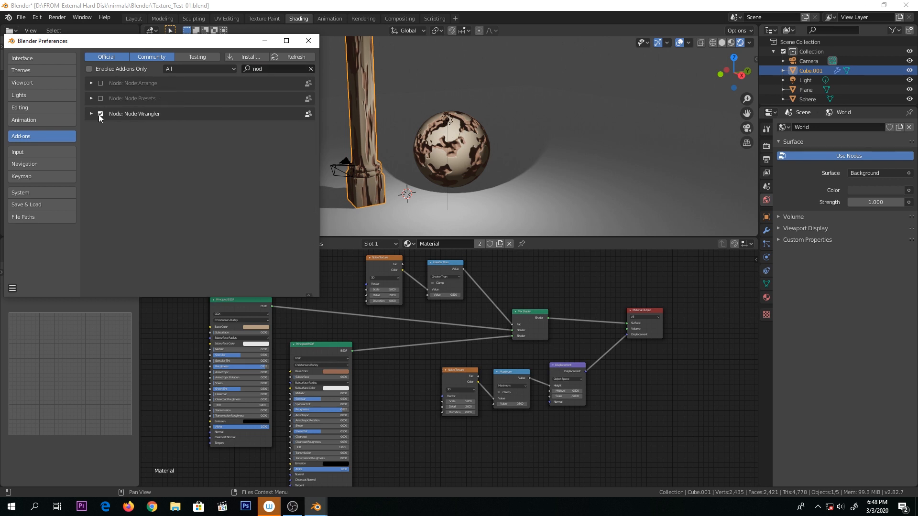
pyautogui.click(99, 114)
pyautogui.click(99, 114)
pyautogui.click(307, 42)
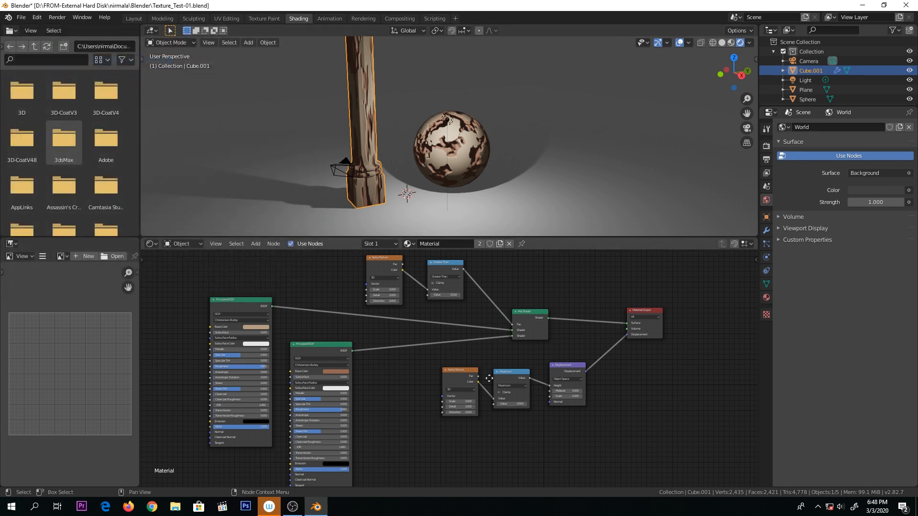
# - Add linked Texture Coordinate and Mapping nodes to the Noise Texture that drives the displacement
pyautogui.scroll(2, 522, 367)
pyautogui.hotkey('ctrl', 't')
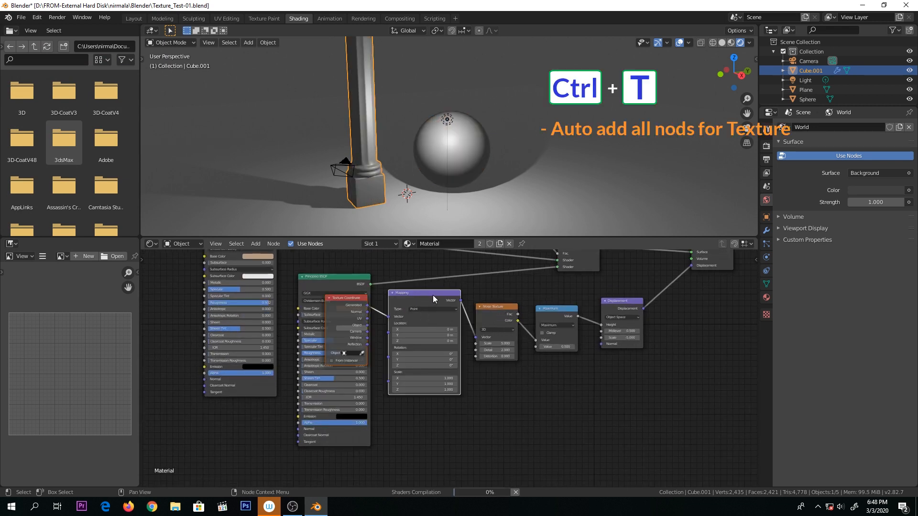
pyautogui.scroll(-2, 485, 330)
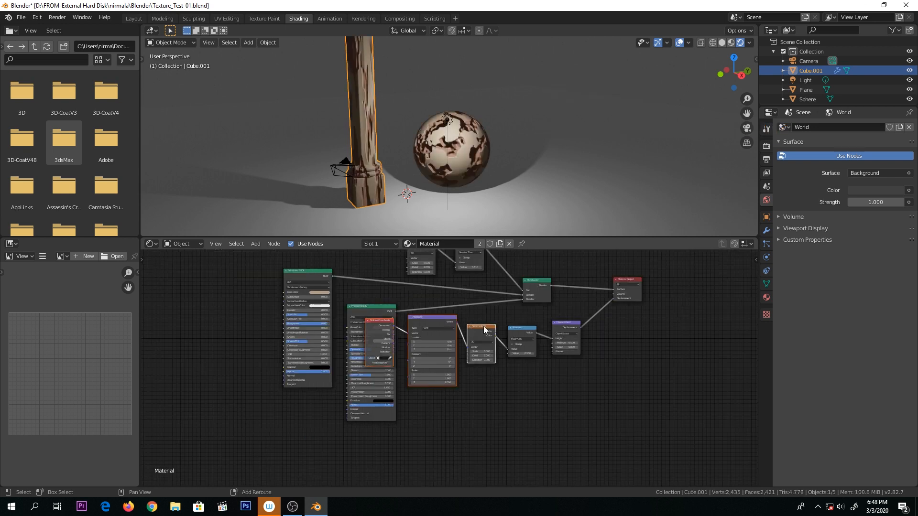
# - Move the displacement node chain and the Material Output away from the Principled shaders to clear the overlap
pyautogui.keyDown('shift'); pyautogui.click(564, 328); pyautogui.keyUp('shift')
pyautogui.moveTo(564, 327); pyautogui.dragTo(617, 328)
pyautogui.moveTo(632, 281); pyautogui.dragTo(678, 288)
# - Edit the displacement Noise Texture's Detail and raise its Mapping node's Z scale to stretch the pattern
pyautogui.scroll(5, 453, 367)
pyautogui.scroll(3, 497, 416)
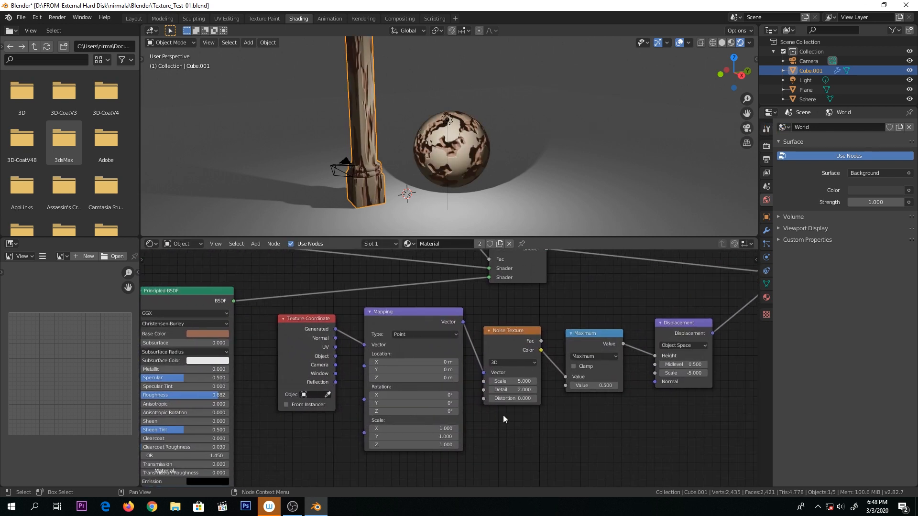
pyautogui.doubleClick(529, 390)
pyautogui.press('Return')
pyautogui.moveTo(417, 148); pyautogui.dragTo(371, 128, button='middle')
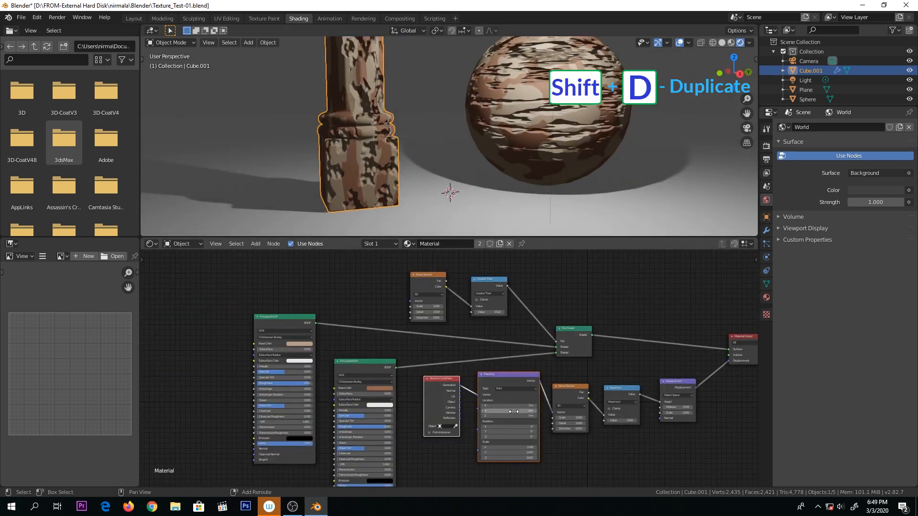
# - Duplicate the Texture Coordinate and Mapping nodes above the Principled shaders and connect the copied Mapping's Vector to the upper Noise Texture
pyautogui.hotkey('shift', 'd')
pyautogui.click(347, 252)
pyautogui.moveTo(376, 255); pyautogui.dragTo(378, 329, button='middle')
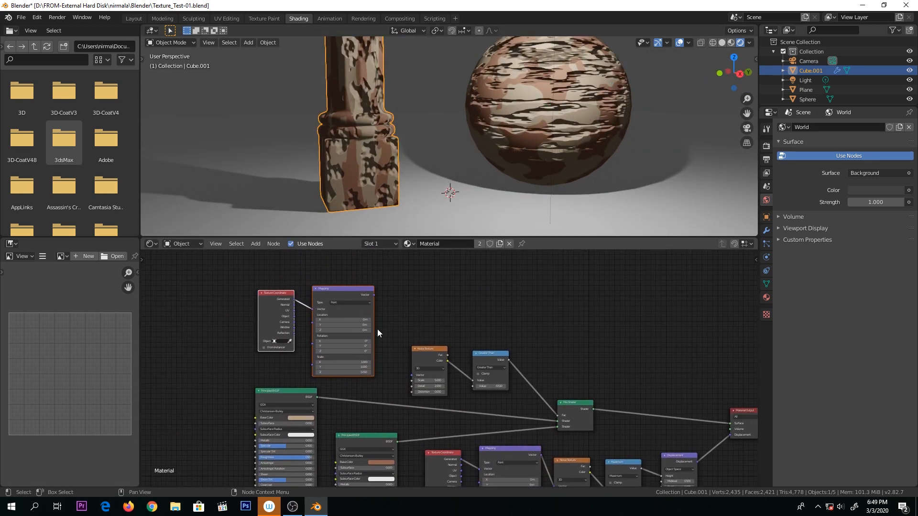
pyautogui.moveTo(374, 295); pyautogui.dragTo(408, 377)
pyautogui.moveTo(407, 377); pyautogui.dragTo(411, 374)
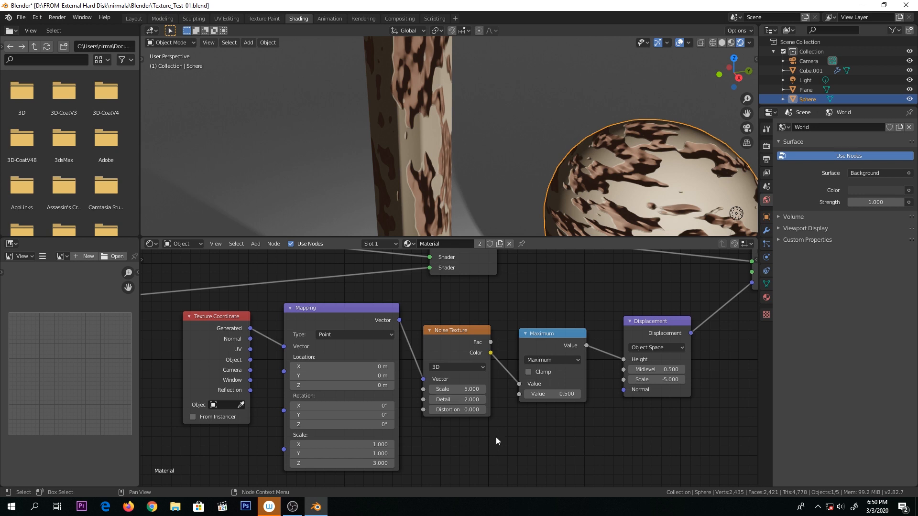
# - Set the displacement Noise Texture's Detail to 5
pyautogui.click(472, 400)
pyautogui.write('5')
pyautogui.press('Return')
pyautogui.moveTo(463, 133); pyautogui.dragTo(460, 168, button='middle')
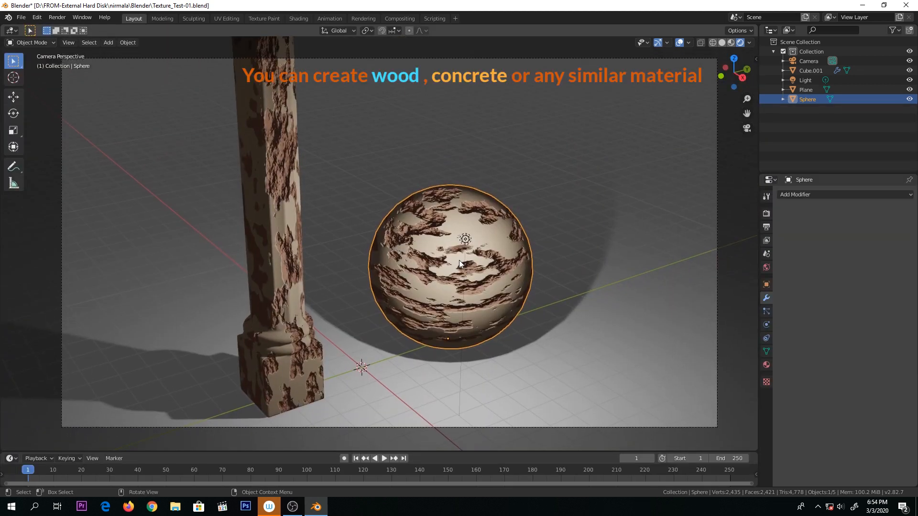